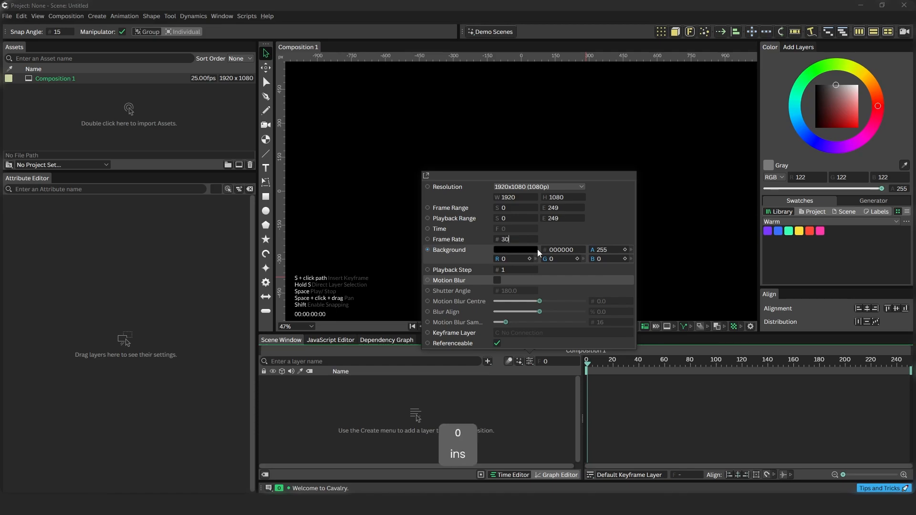
Set the composition's frame rate to 30.
key("Return")
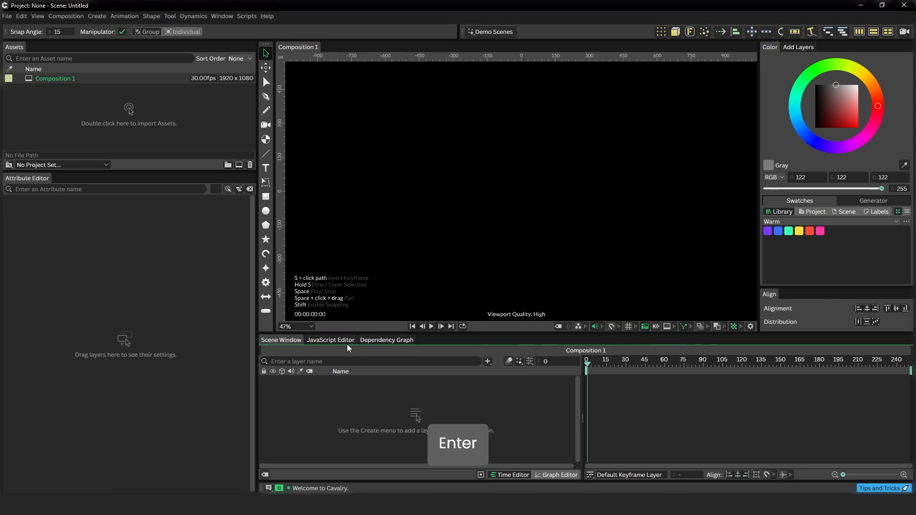
Create a super ellipse shape and set its radius to 15.
left_click(266, 268)
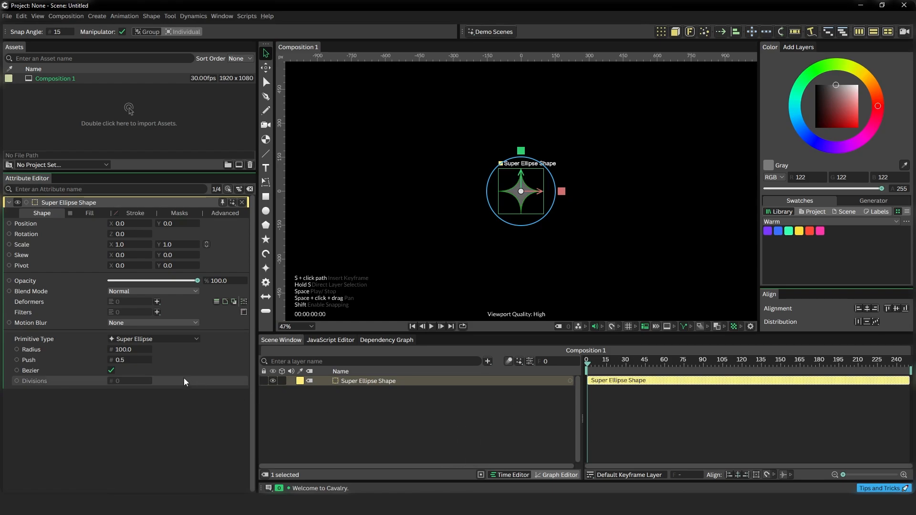
type("10.0")
key("Return")
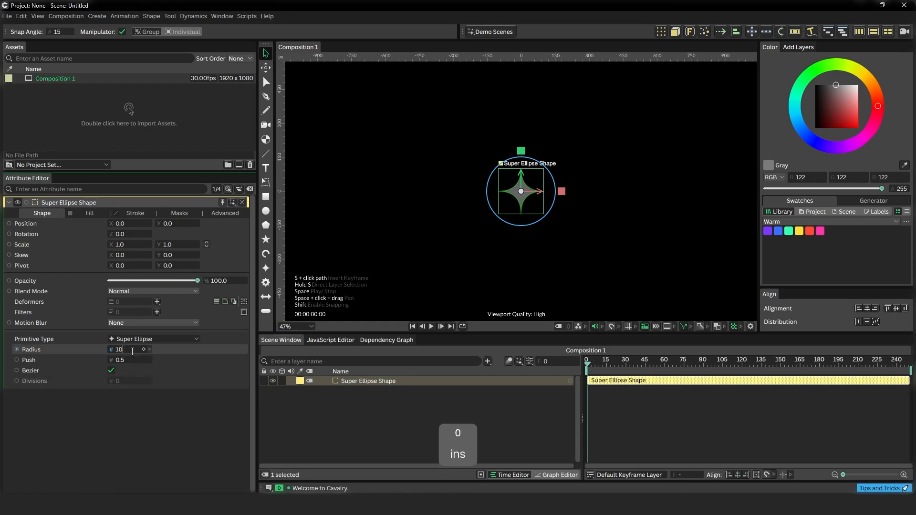
type("15")
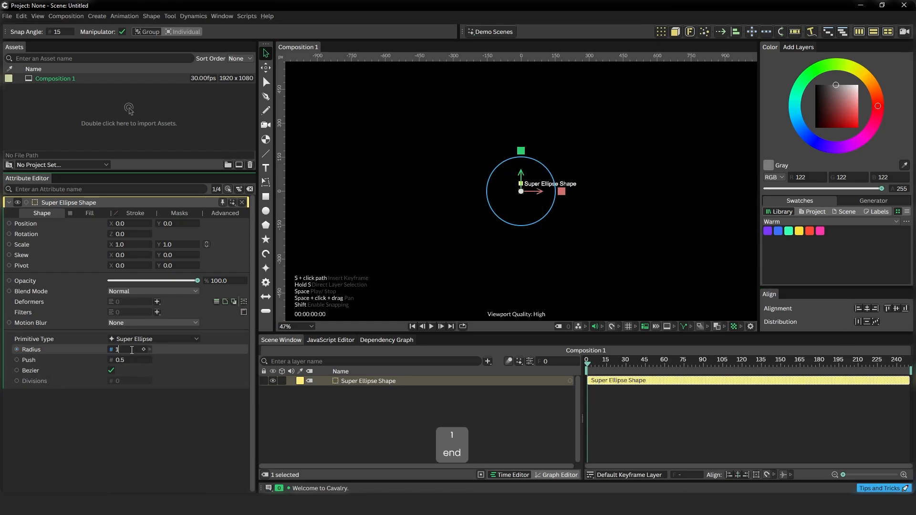
key("Return")
left_click(368, 425)
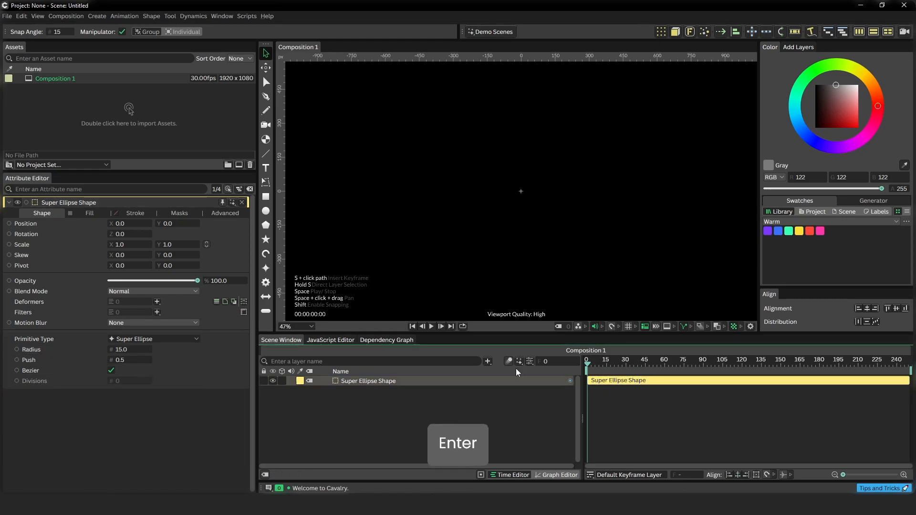
Create a color array from the Warm palette and connect it to the super ellipse's fill color.
left_click(905, 222)
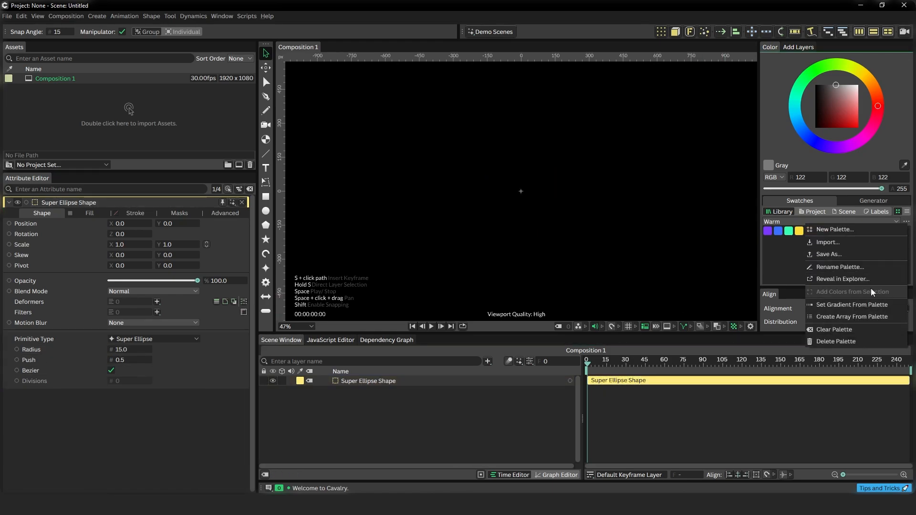
left_click(853, 317)
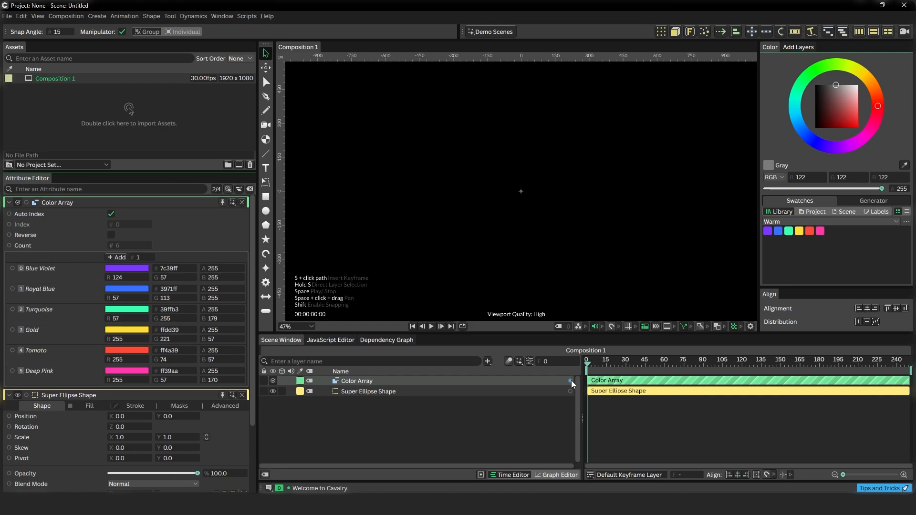
left_click_drag(570, 381, 372, 393)
left_click(407, 401)
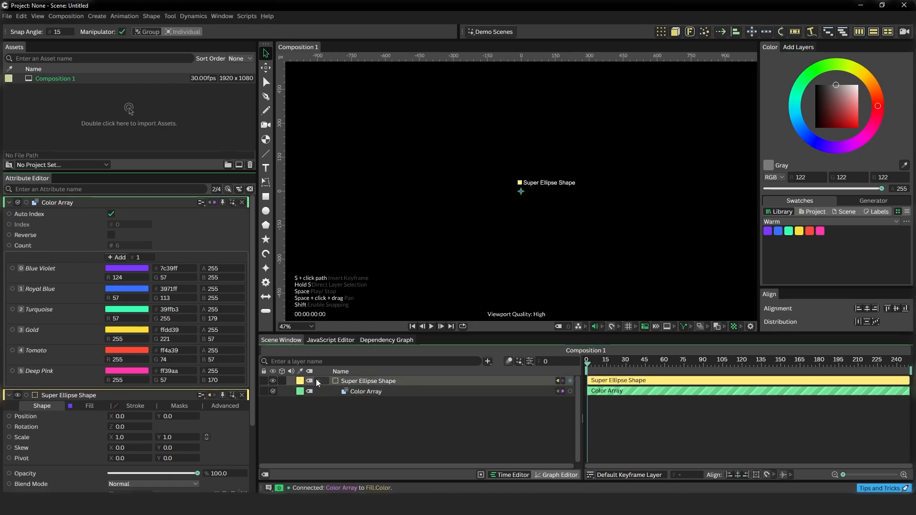
left_click(317, 381)
Add a Duplicator to the super ellipse and set its distribution to Voxelize.
left_click(398, 385)
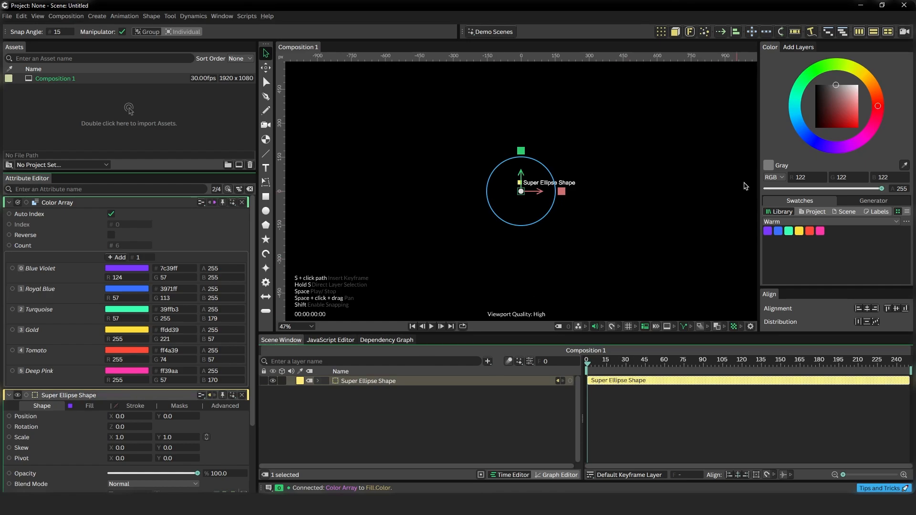
left_click(660, 34)
left_click(385, 381)
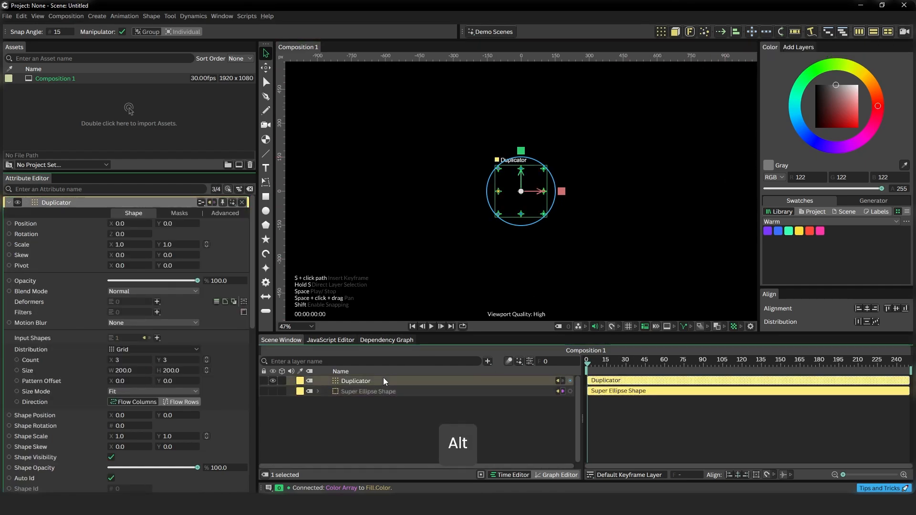
left_click(143, 353)
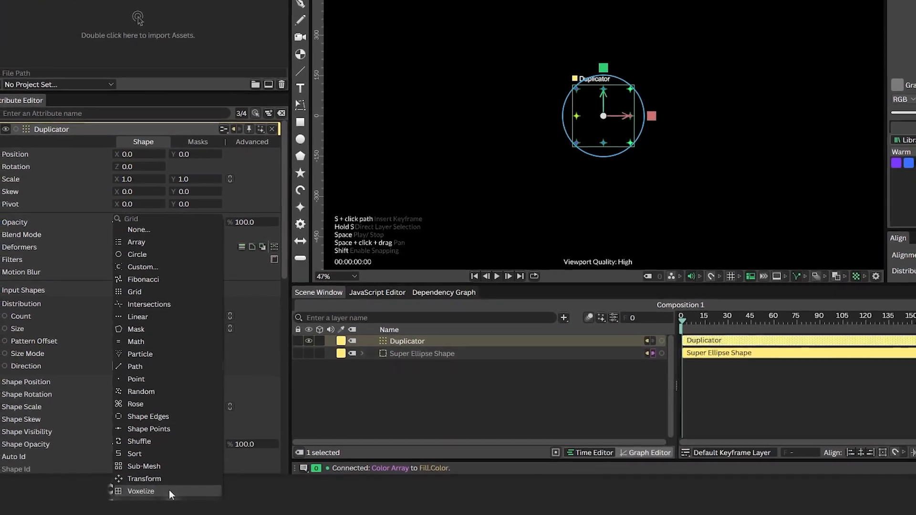
left_click(165, 494)
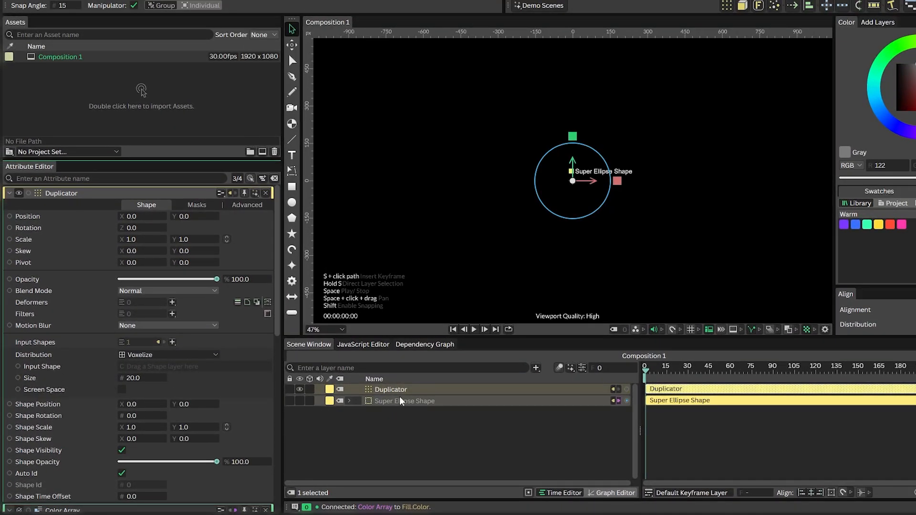
left_click(409, 459)
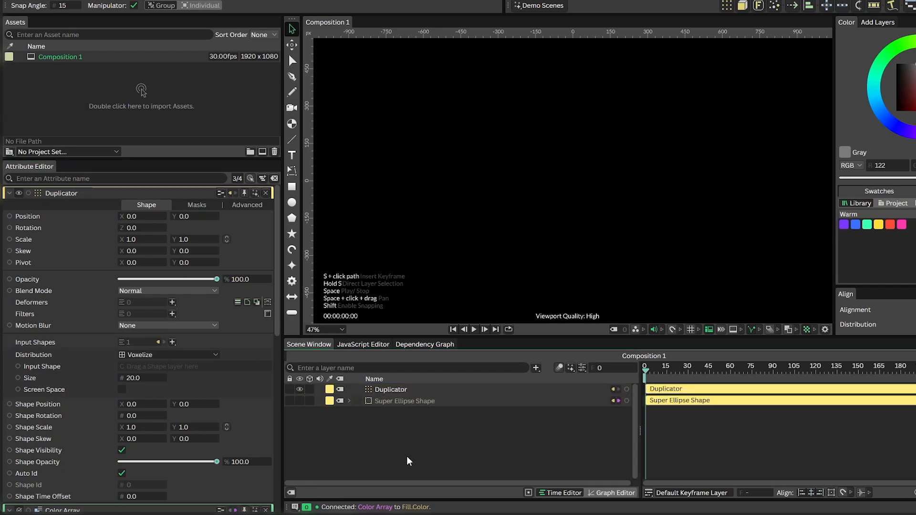
Create a text shape reading "O" in Lato with the Black weight.
left_click(291, 155, "alt")
double_click(136, 362)
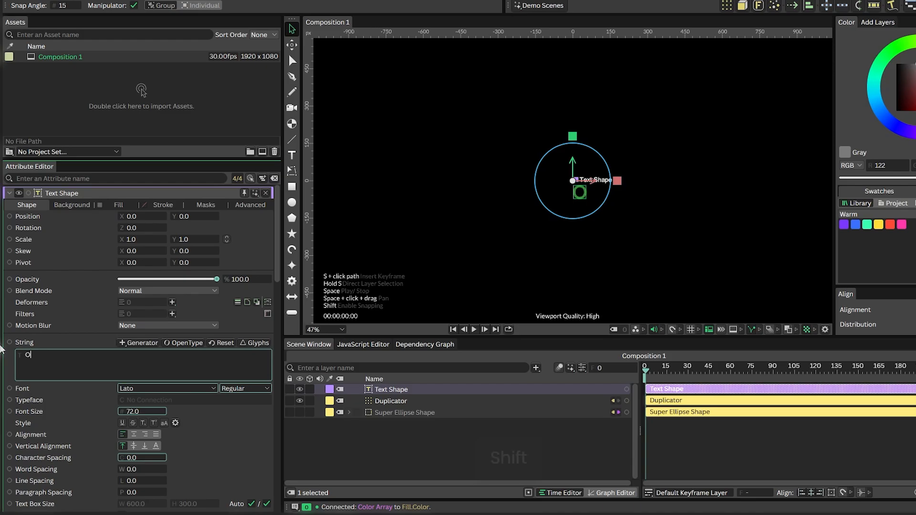
type("O")
left_click(257, 389)
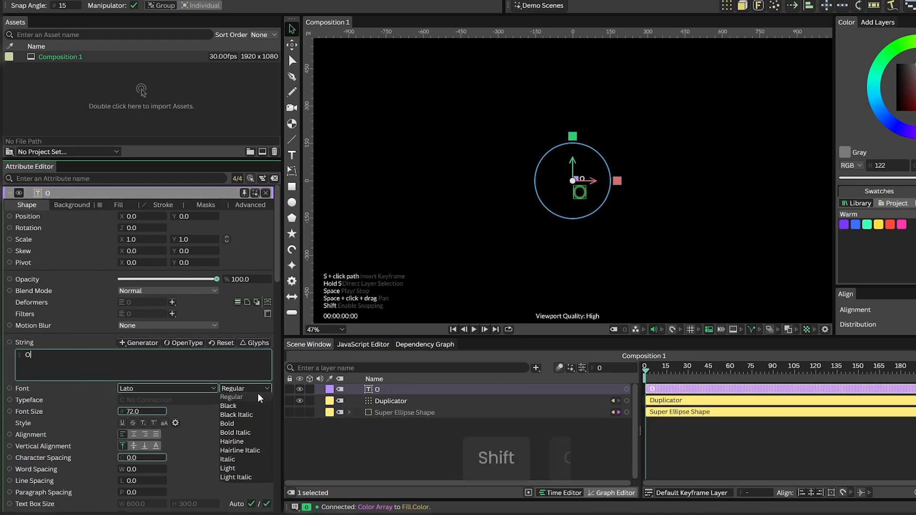
left_click(228, 405)
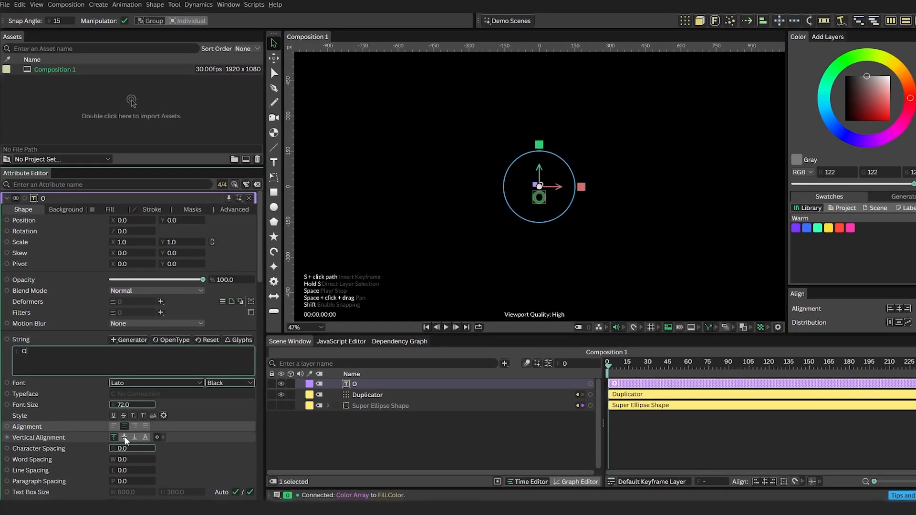
Center the O text's alignment, enlarge its font size to 1031, and center it in the composition.
left_click(125, 439)
left_click_drag(124, 406, 602, 417)
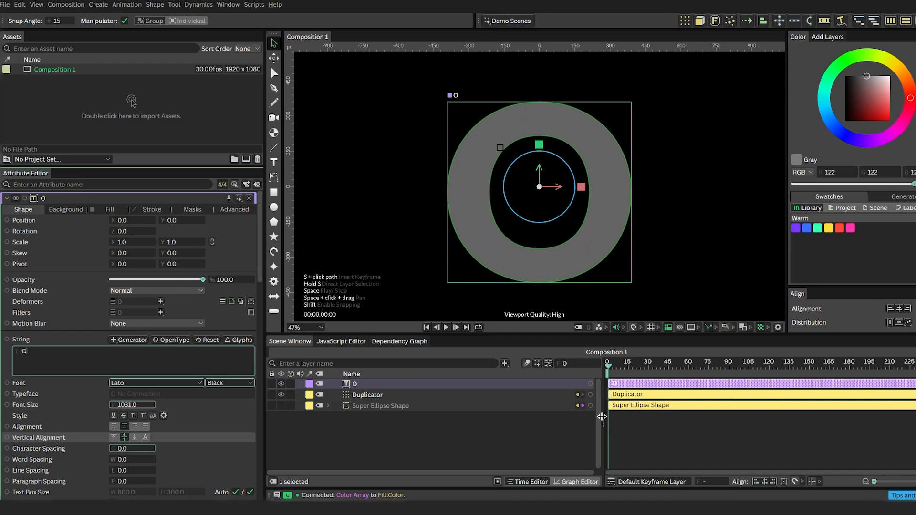
left_click(901, 309)
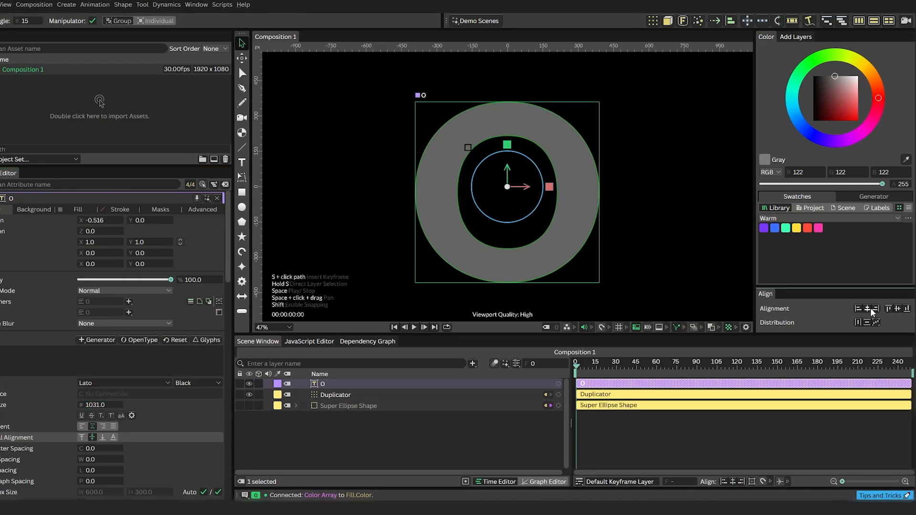
left_click(897, 310)
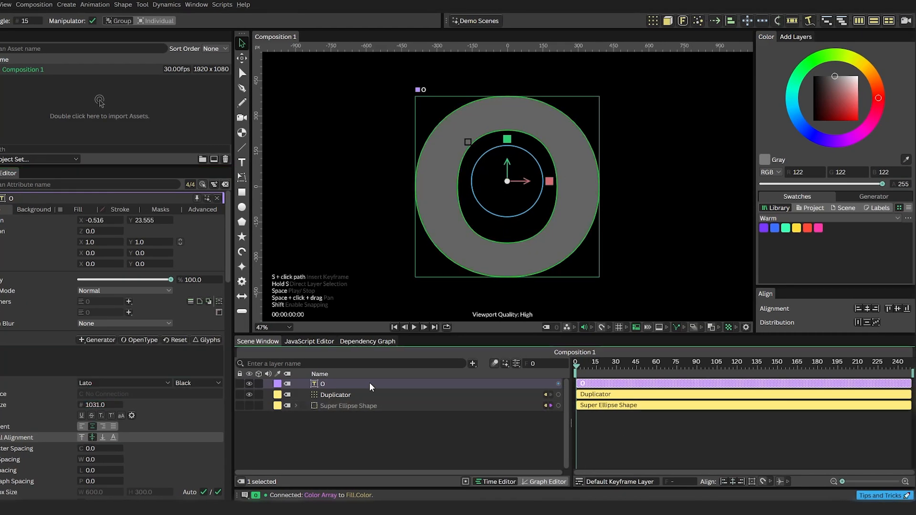
Use the O text as the Duplicator's Voxelize input shape, then hide the text layer and nest it under the Duplicator.
left_click(362, 395)
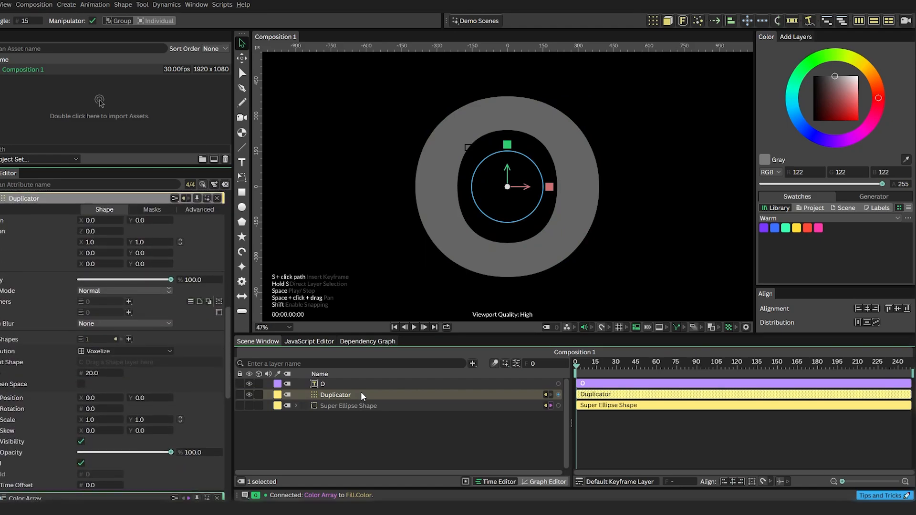
left_click_drag(368, 387, 149, 367)
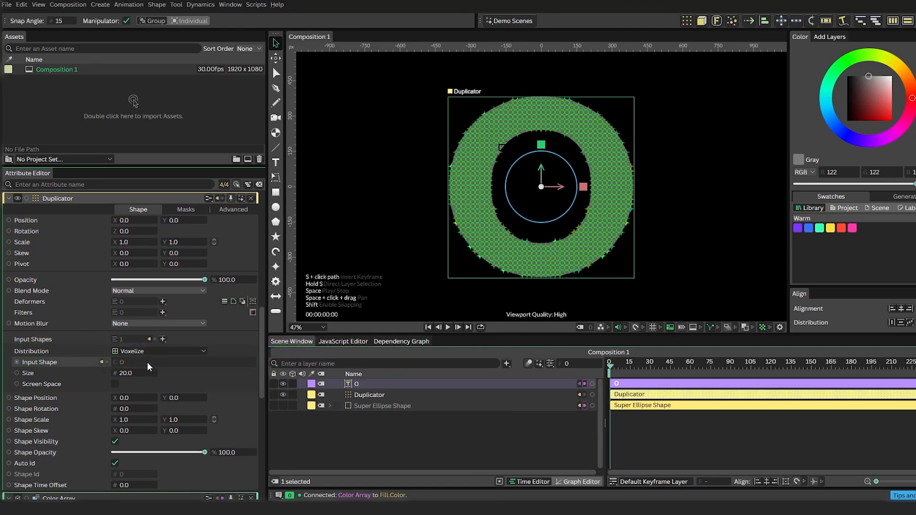
left_click(284, 384)
left_click_drag(362, 384, 392, 396)
Rename the Duplicator layer as "Duplicator O".
left_click(362, 384)
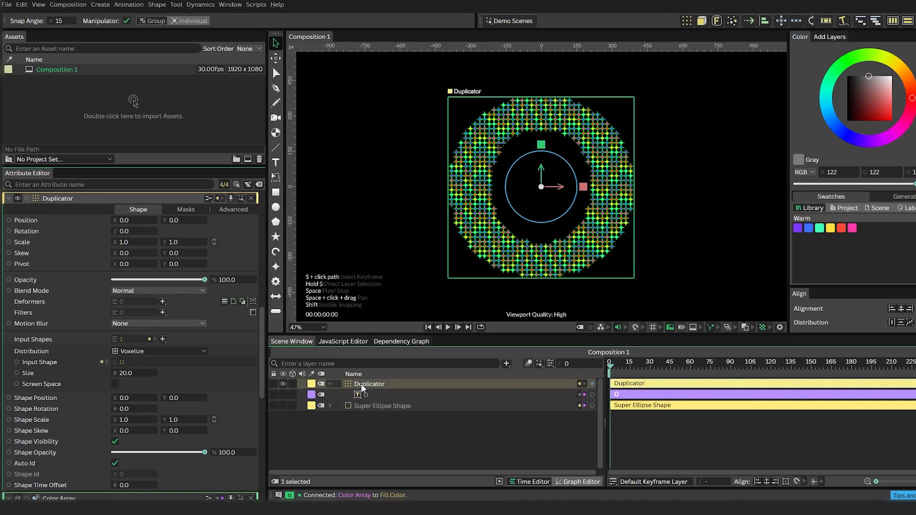
key("Right")
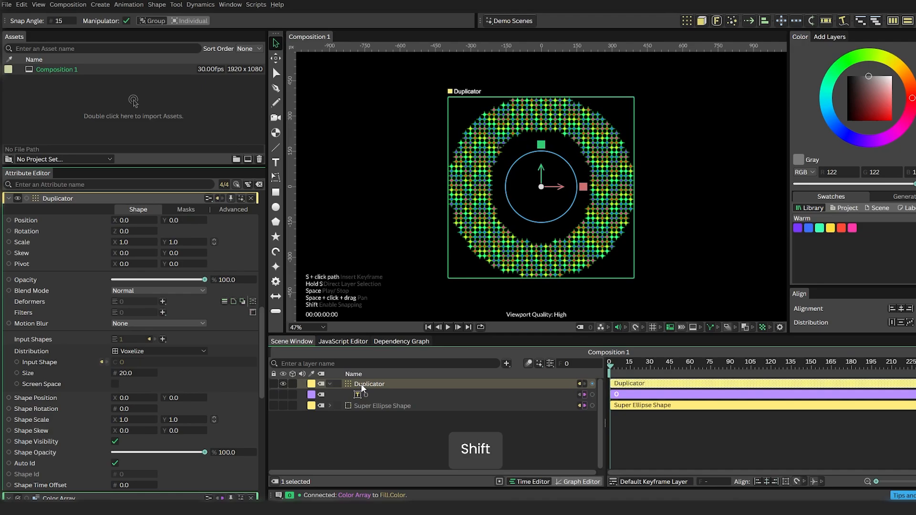
type("O")
left_click(391, 423)
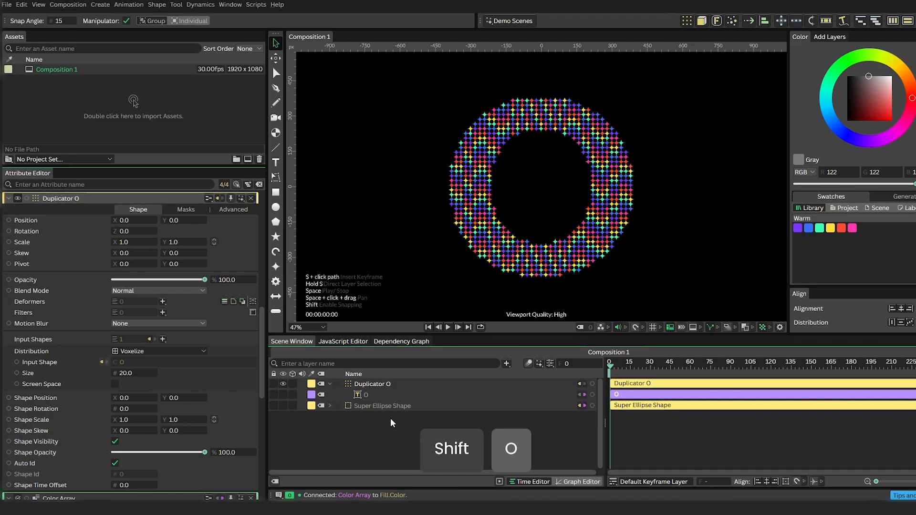
Reduce Duplicator O's shape scale to 0.7 in X and 0.8 in Y.
scroll(537, 171, "up", 5)
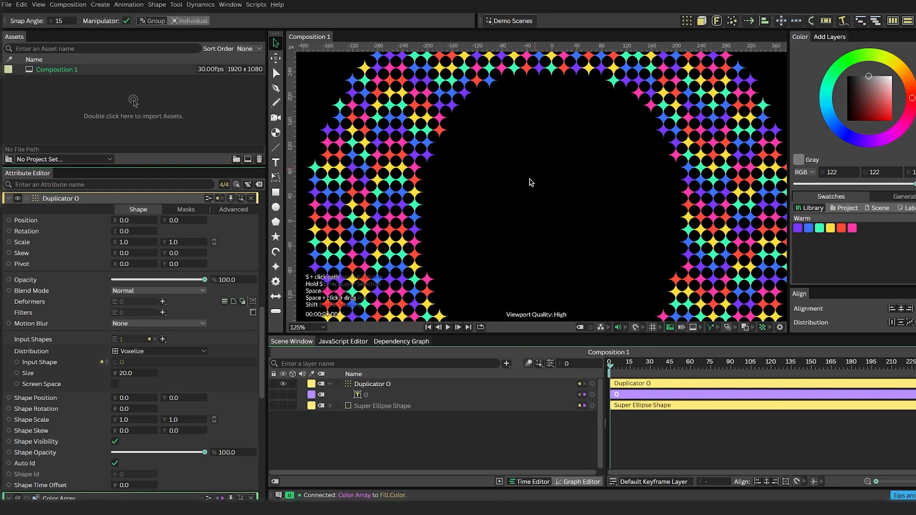
left_click(530, 182)
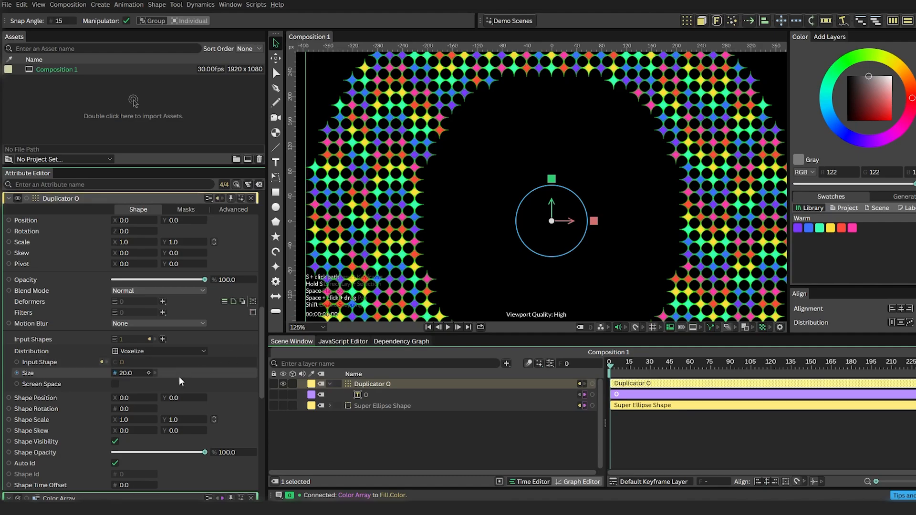
scroll(179, 381, "down", 2)
left_click_drag(126, 371, 123, 373)
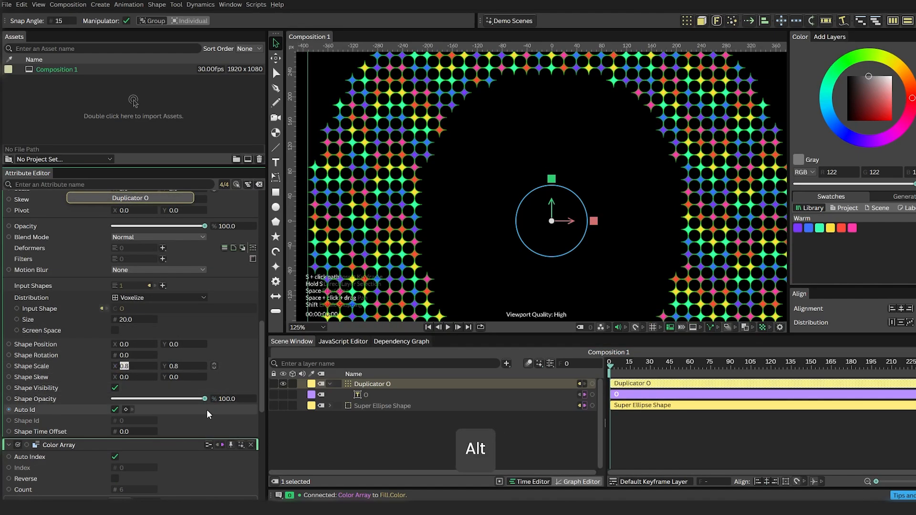
type("0.7")
key("Return")
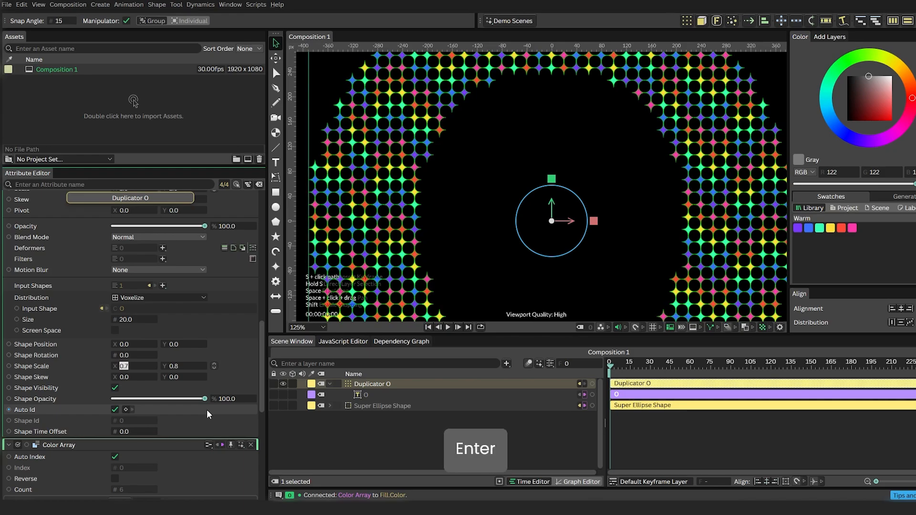
left_click(421, 440)
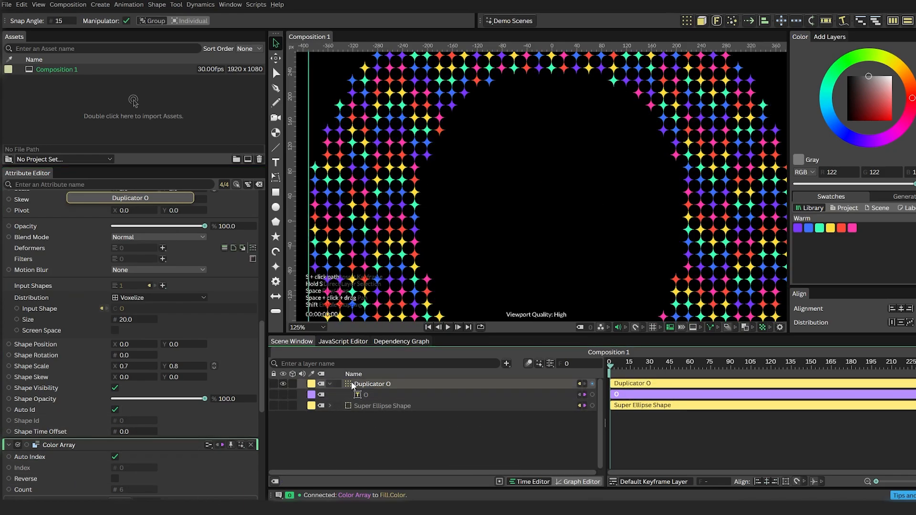
Duplicate Duplicator O with its nested text and change the copied text to a lowercase "b".
left_click(370, 385)
key("ctrl+d")
left_click(367, 395)
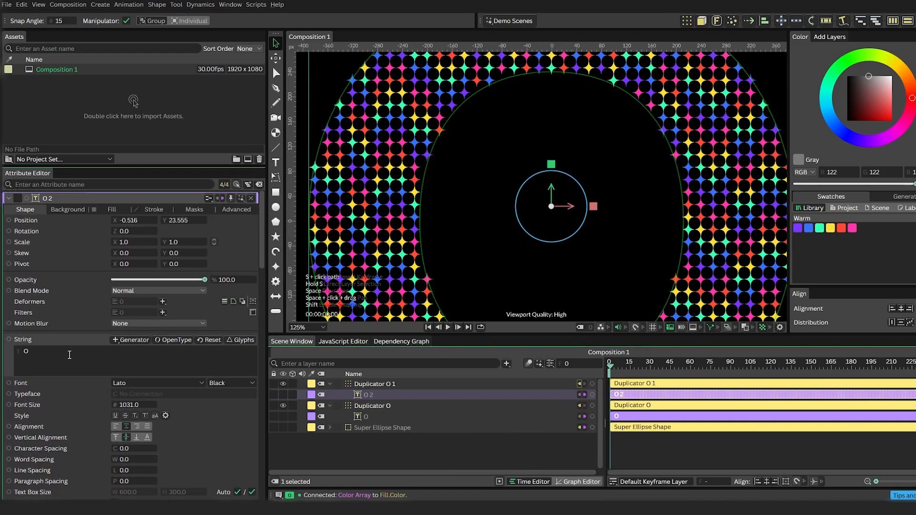
left_click_drag(69, 355, 1, 347)
type("B")
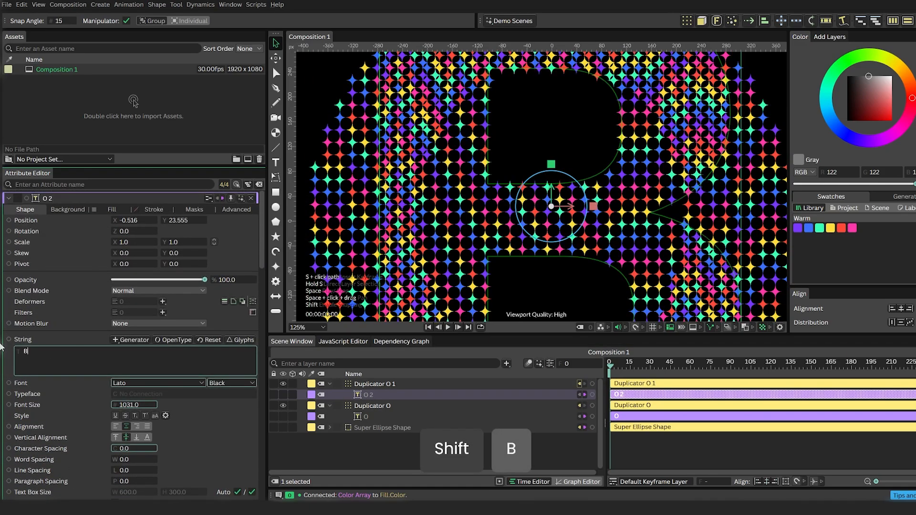
key("BackSpace")
type("b")
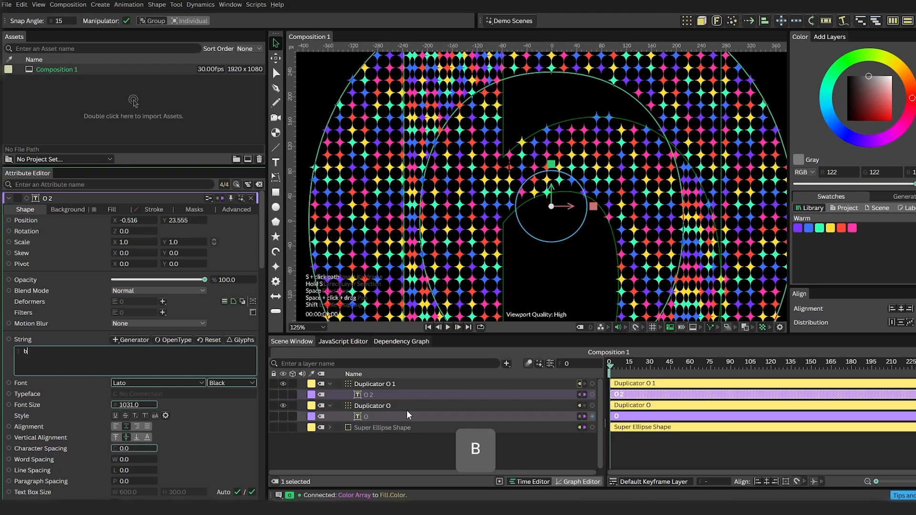
Rename the copied Duplicator layer as "Duplicator b".
left_click(387, 387)
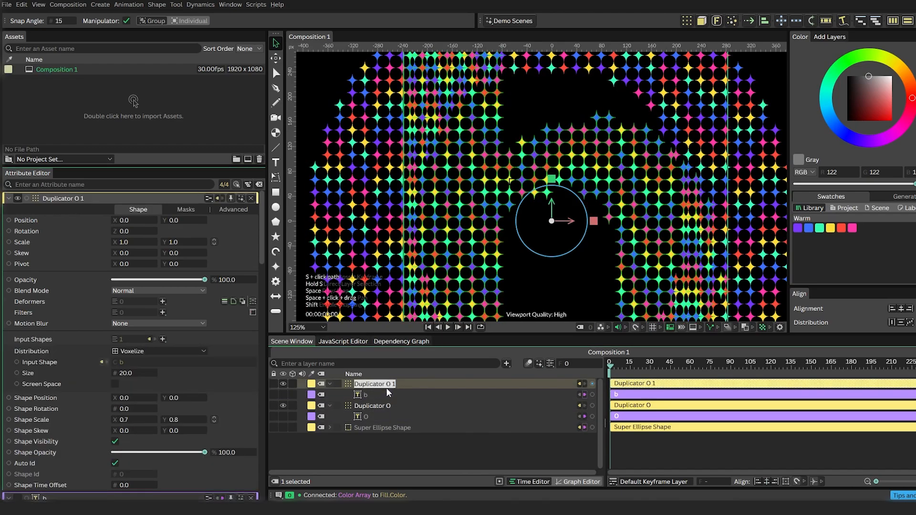
key("Right")
key("BackSpace")
key("BackSpace")
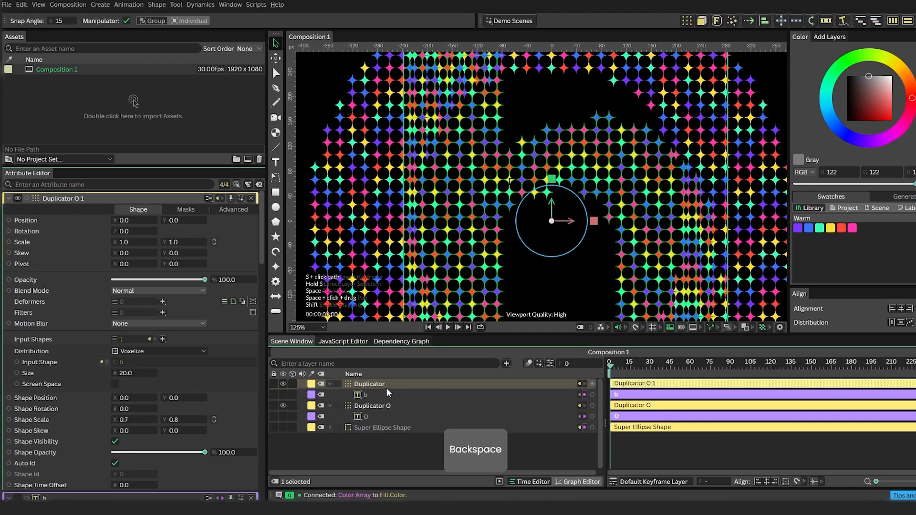
type("b")
left_click(413, 460)
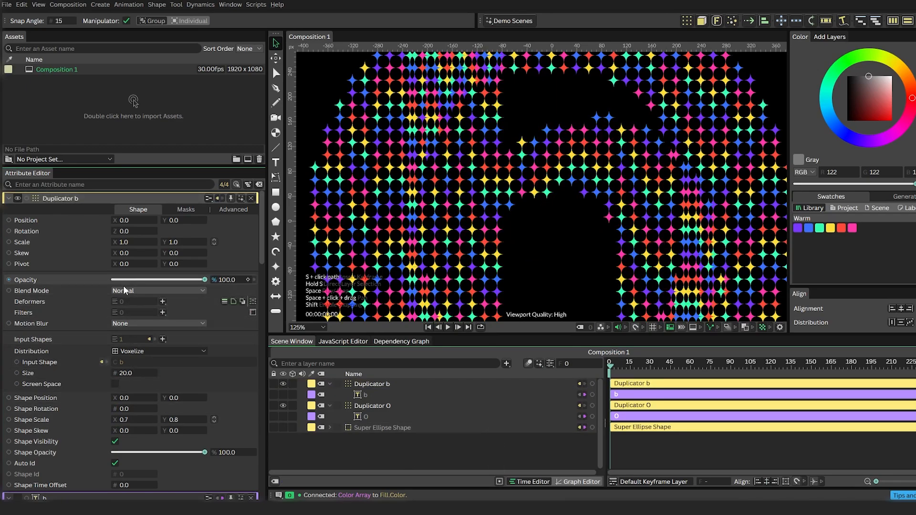
Add a Blend Sub-Mesh Positions deformer to Duplicator b and use Duplicator O as its destination shape.
left_click(163, 302)
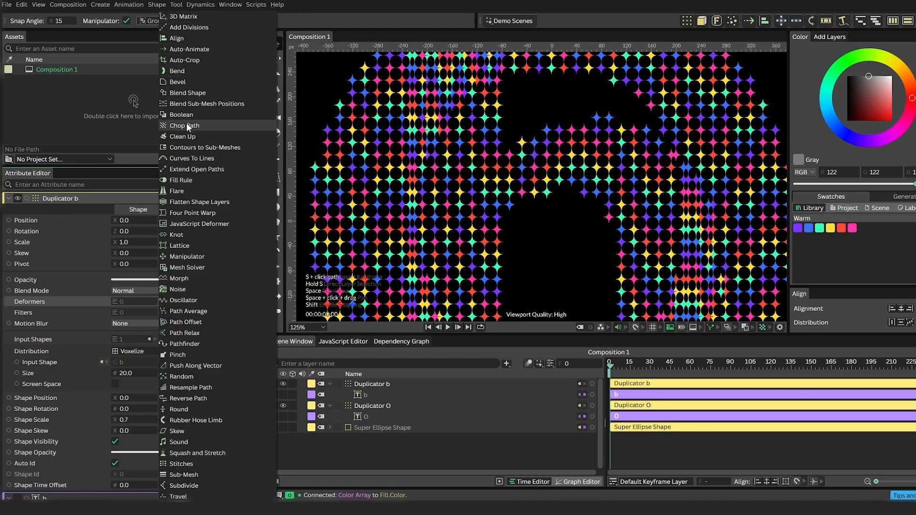
left_click(185, 104)
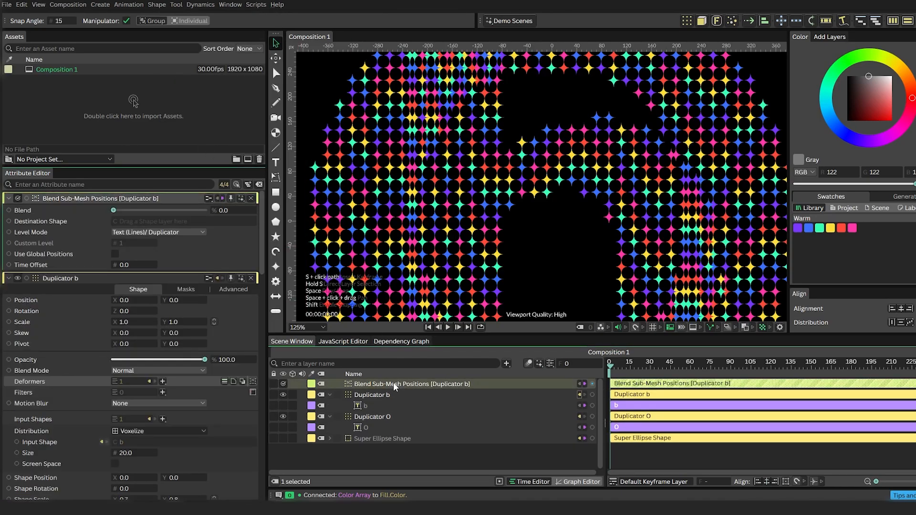
left_click(384, 417)
left_click_drag(413, 423, 260, 220)
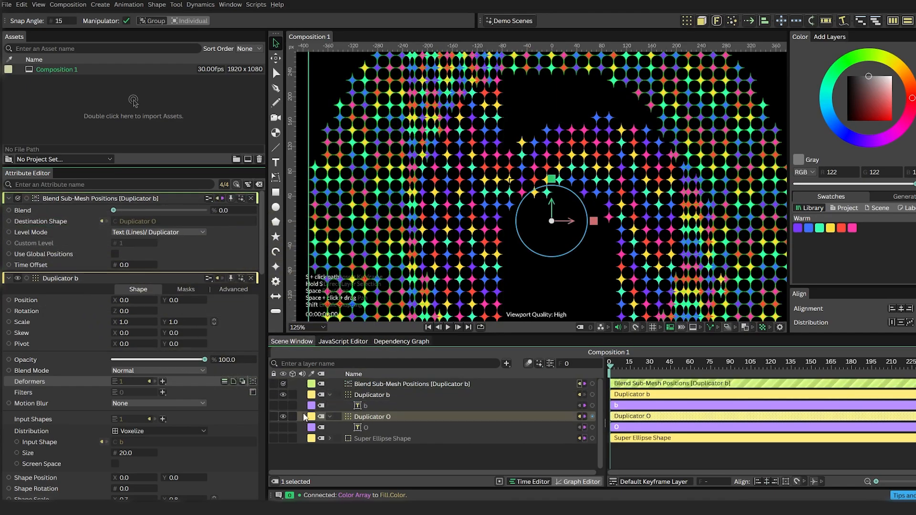
Hide Duplicator O and raise the deformer's Blend to 100%, with the whole composition fitted in the viewport.
left_click(283, 417)
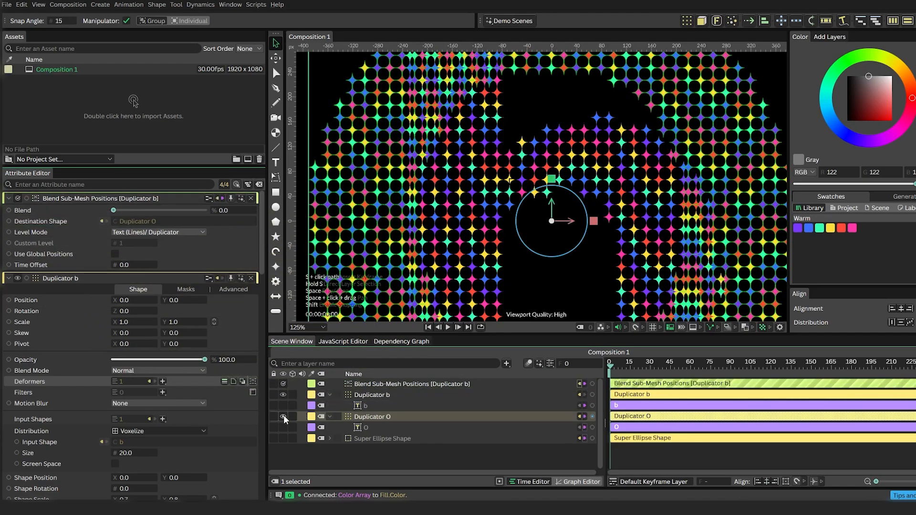
left_click(397, 454)
left_click_drag(120, 211, 198, 210)
left_click(323, 327)
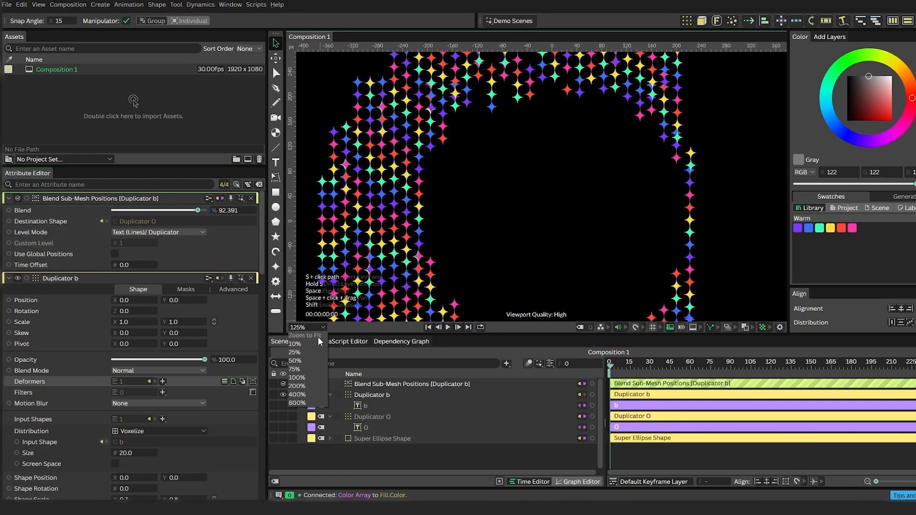
left_click(318, 339)
left_click_drag(197, 211, 210, 210)
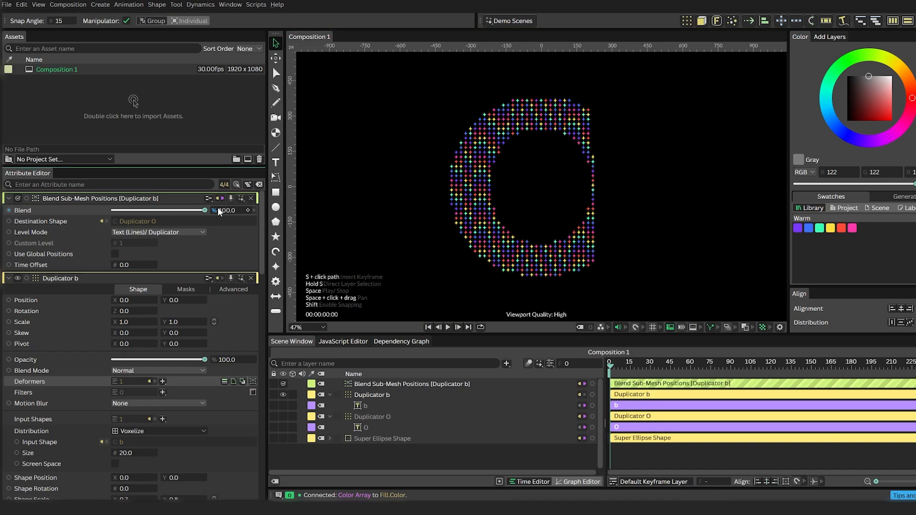
Reduce the Voelize distribution size of Duplicator b to 17.3 so its shapes fill the complete O.
left_click(405, 395)
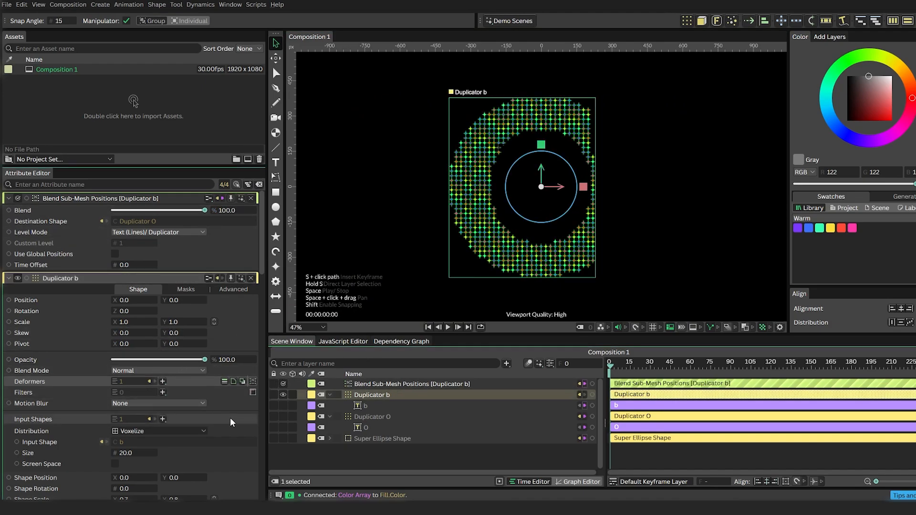
scroll(233, 422, "down", 1)
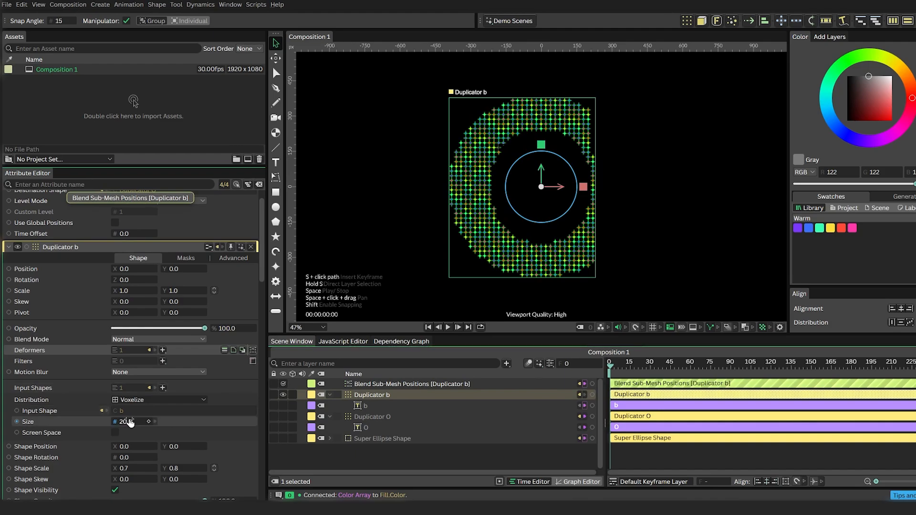
key("ctrl+z")
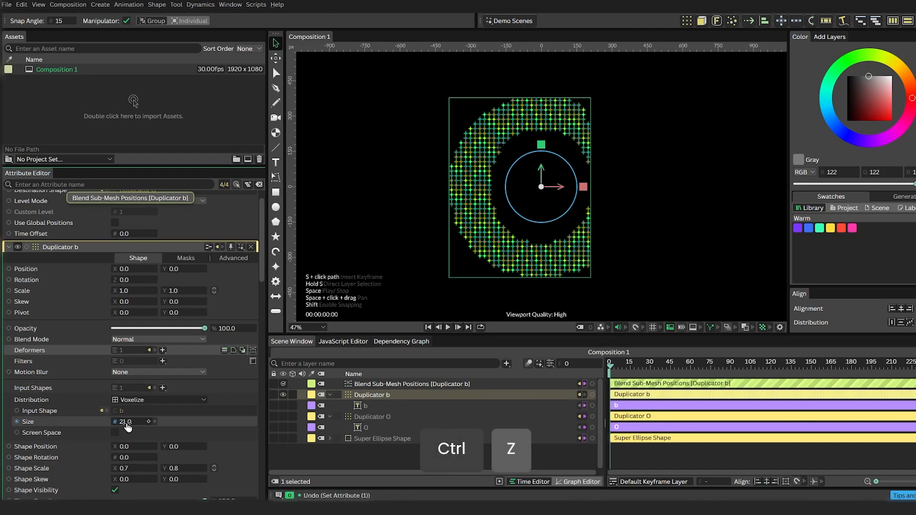
left_click_drag(117, 429, 112, 430)
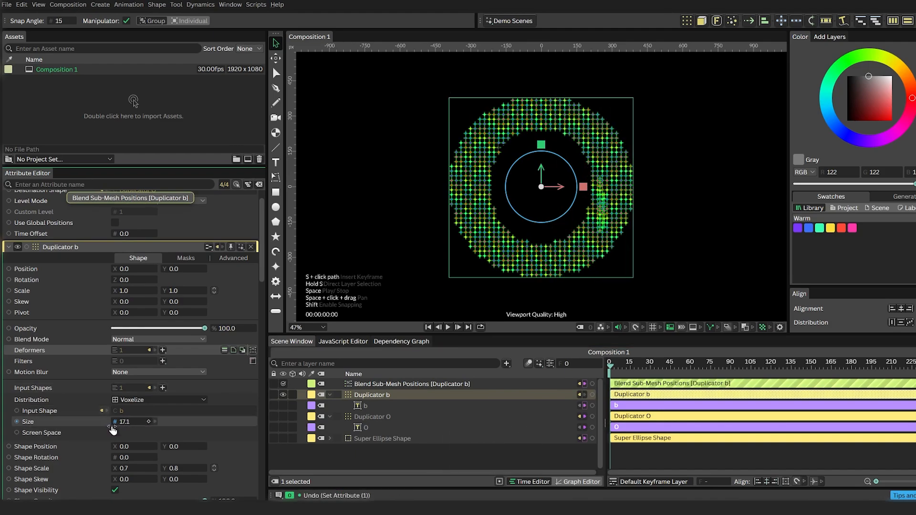
left_click(493, 469)
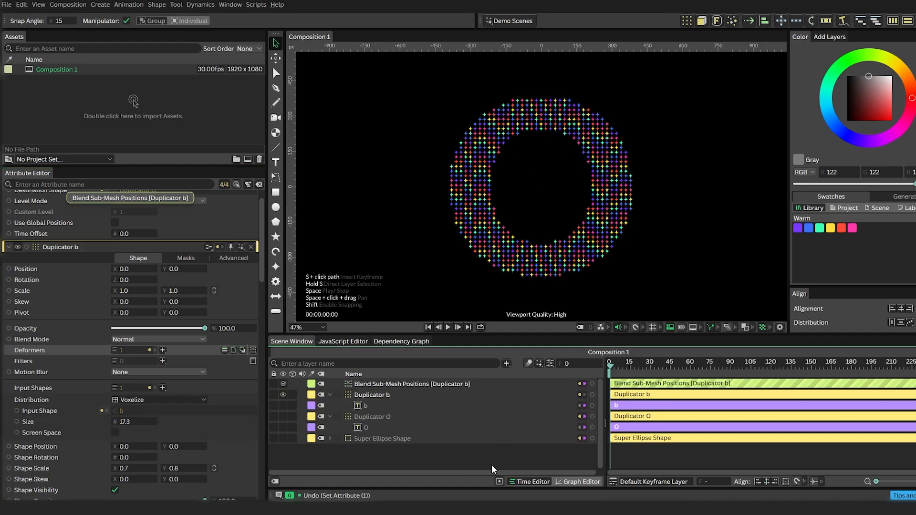
Keyframe the deformer's Blend at 100% on frame 0 and at 0% about one second in, at frame 29.
scroll(191, 286, "up", 1)
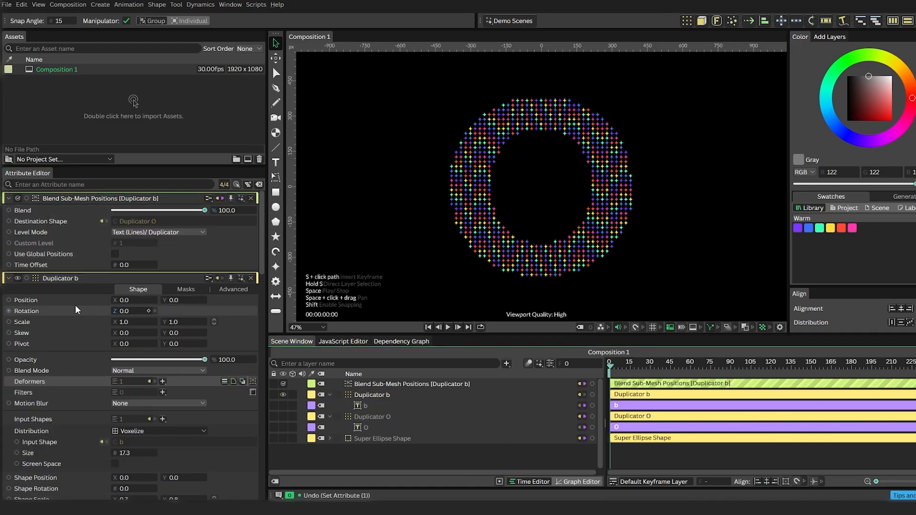
left_click(248, 211)
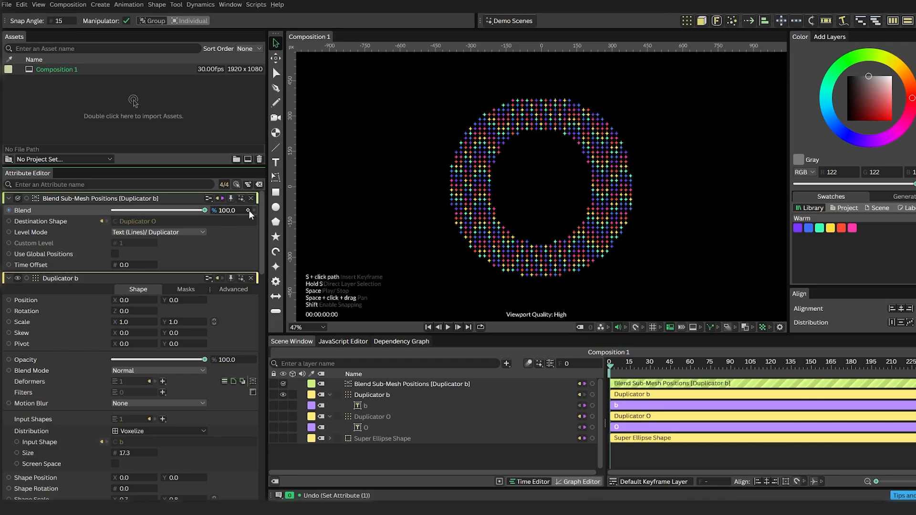
left_click(648, 369)
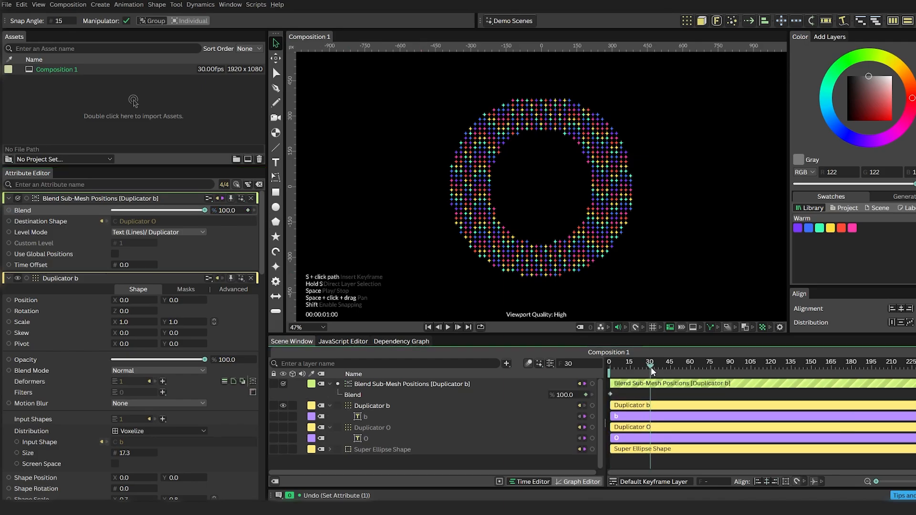
left_click_drag(205, 211, 84, 215)
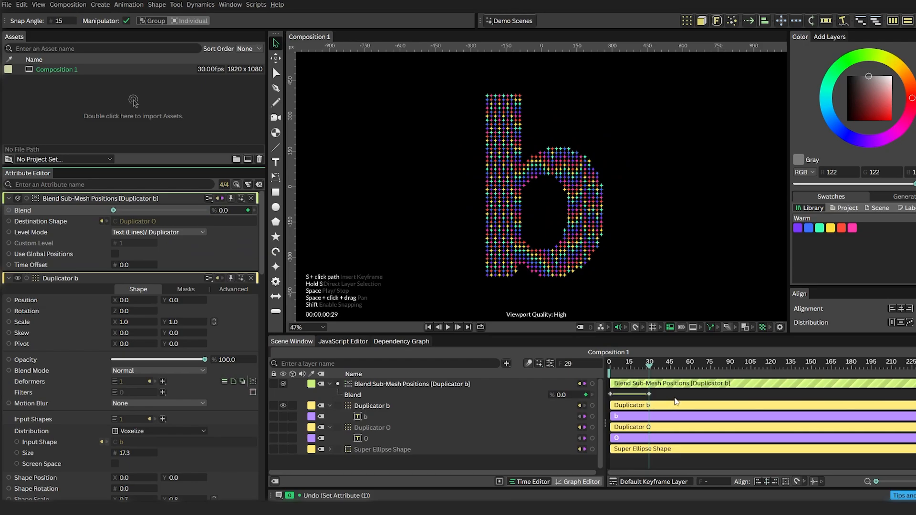
Try easing the two Blend keyframes with smooth interpolation and lengthened curve handles, and play the result from the start.
left_click_drag(671, 398, 608, 401)
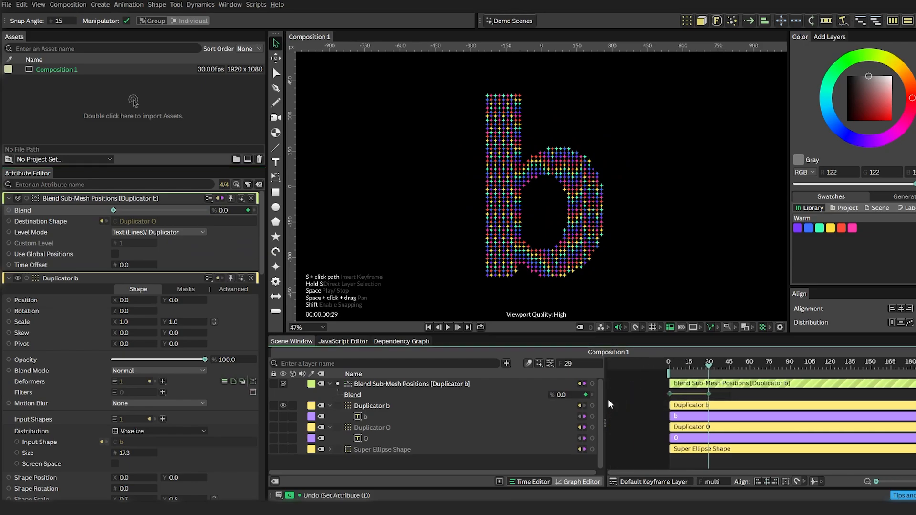
left_click(567, 482)
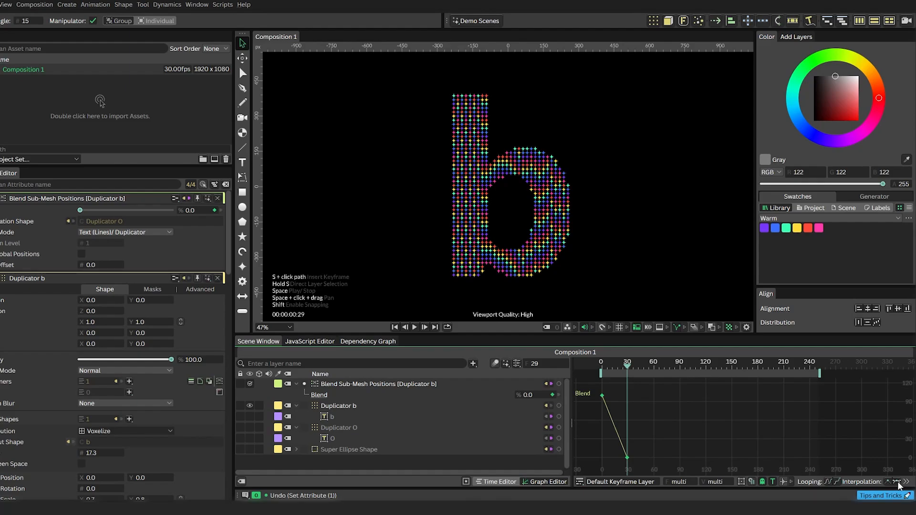
left_click(897, 483)
left_click_drag(606, 396, 615, 397)
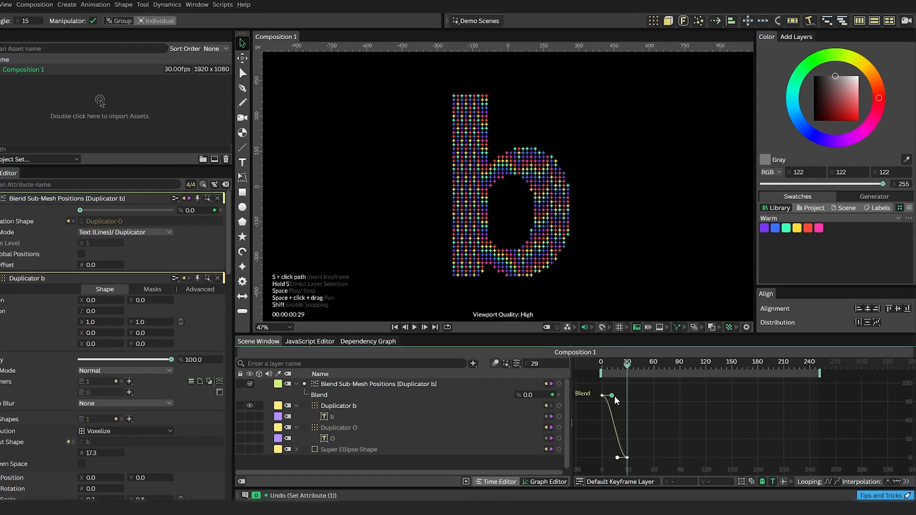
key("Home")
key("space")
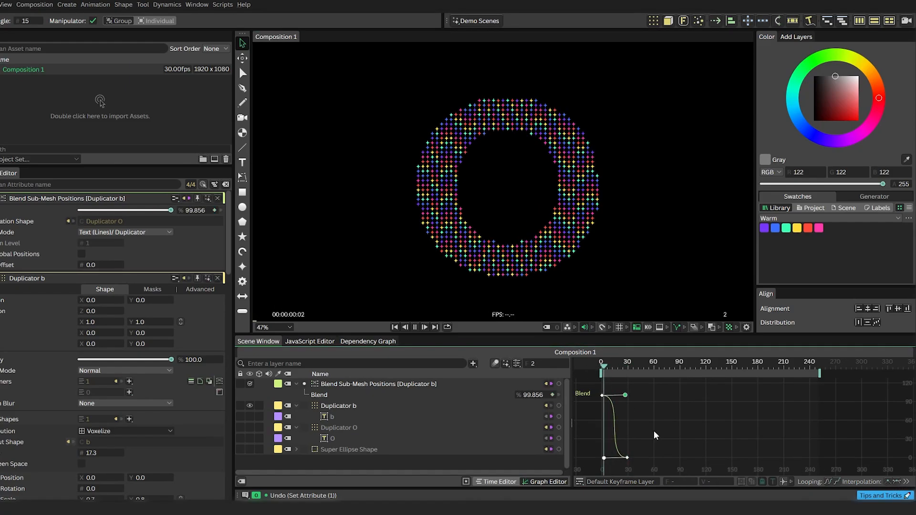
key("space")
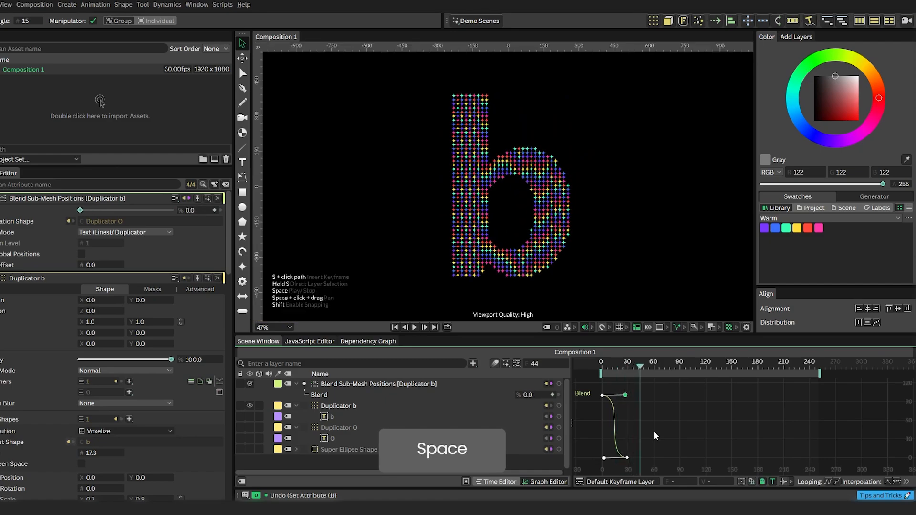
Undo the easing of the two Blend keyframes and return to the keyframe timeline.
key("ctrl+z")
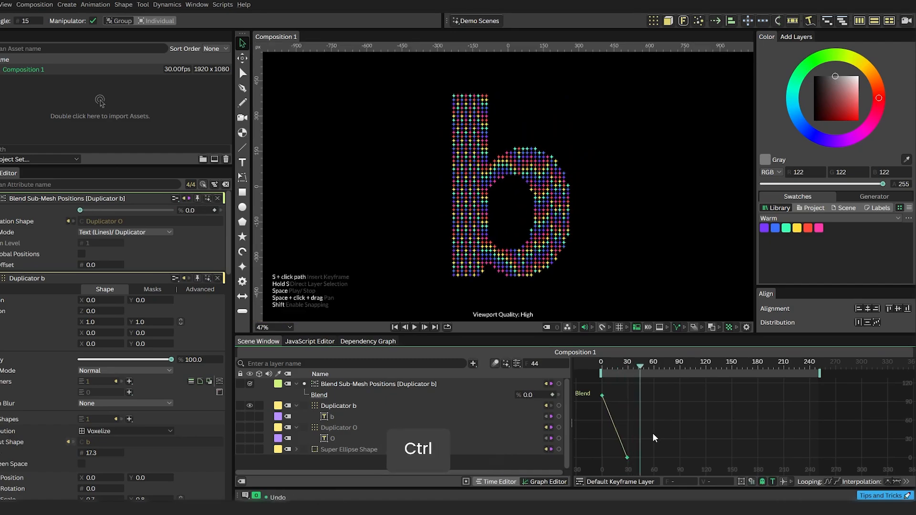
key("ctrl+z")
left_click(499, 482)
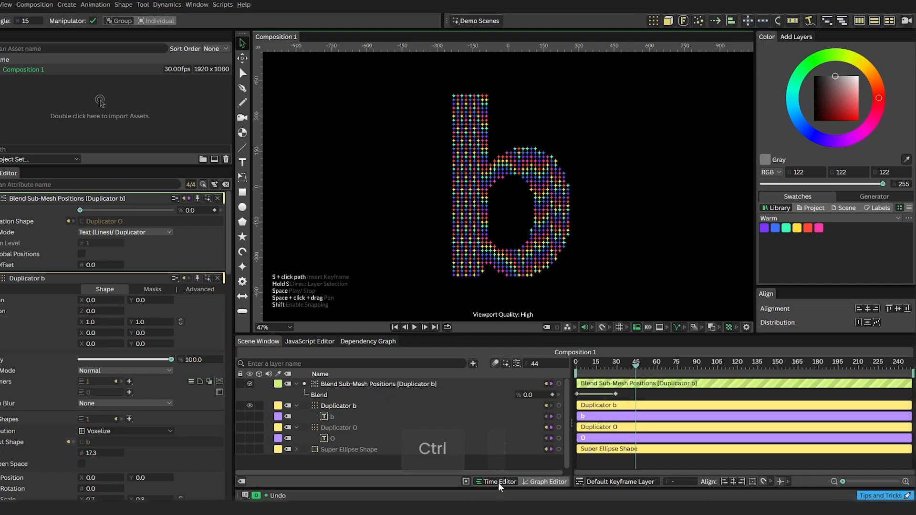
Add a Blend keyframe holding 0% at frame 46 and another raising it back to 100% at frame 74.
left_click_drag(635, 376, 631, 375)
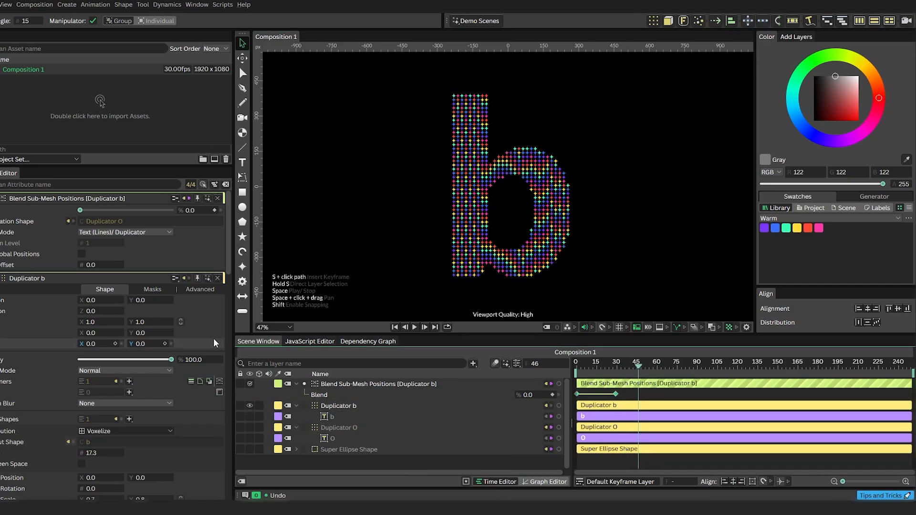
left_click(215, 210)
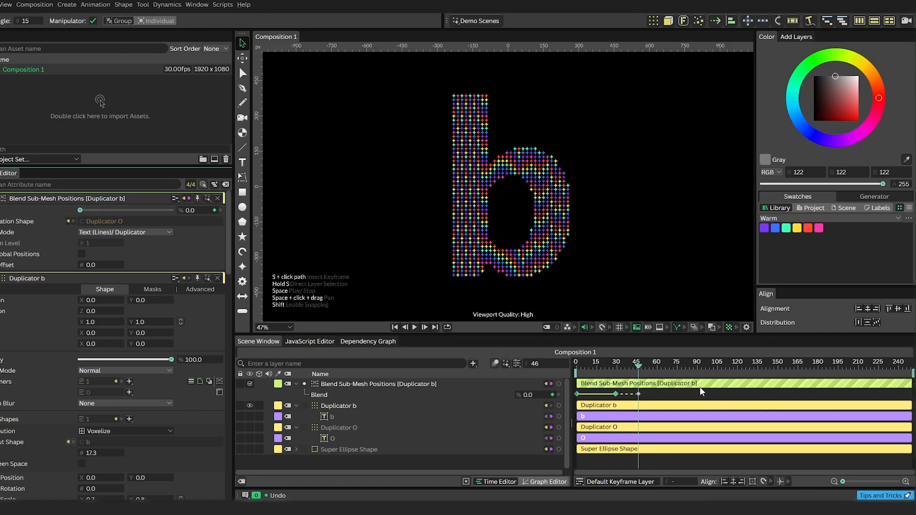
left_click_drag(648, 368, 675, 368)
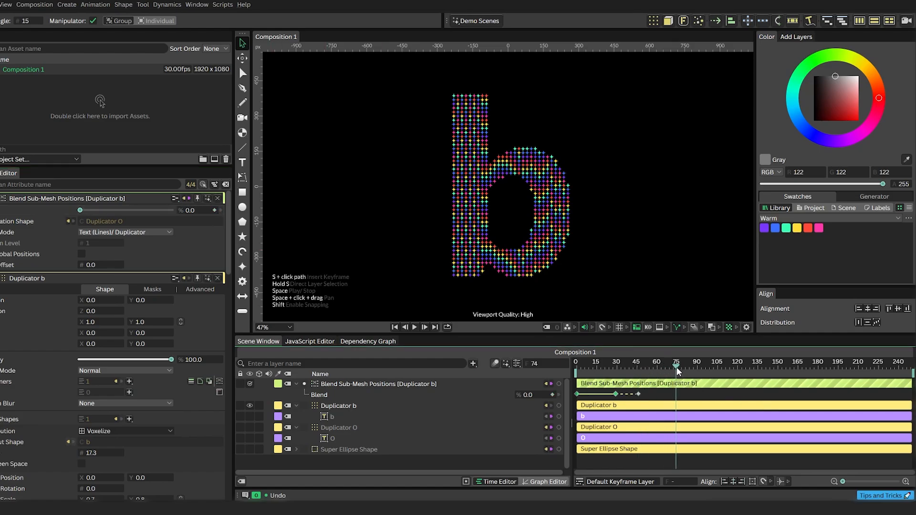
left_click_drag(79, 210, 194, 217)
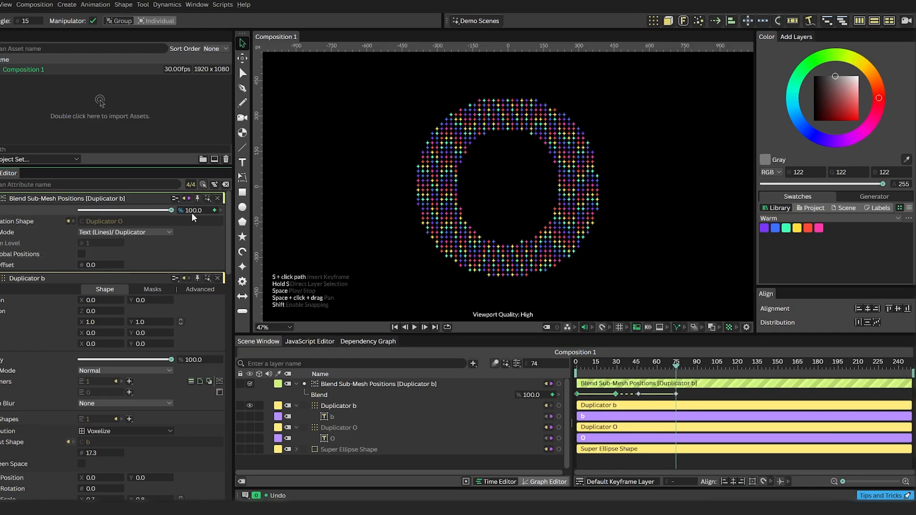
Apply smooth interpolation to all four Blend keyframes and stretch their curve handles horizontally for a strong ease in and out.
left_click(544, 481)
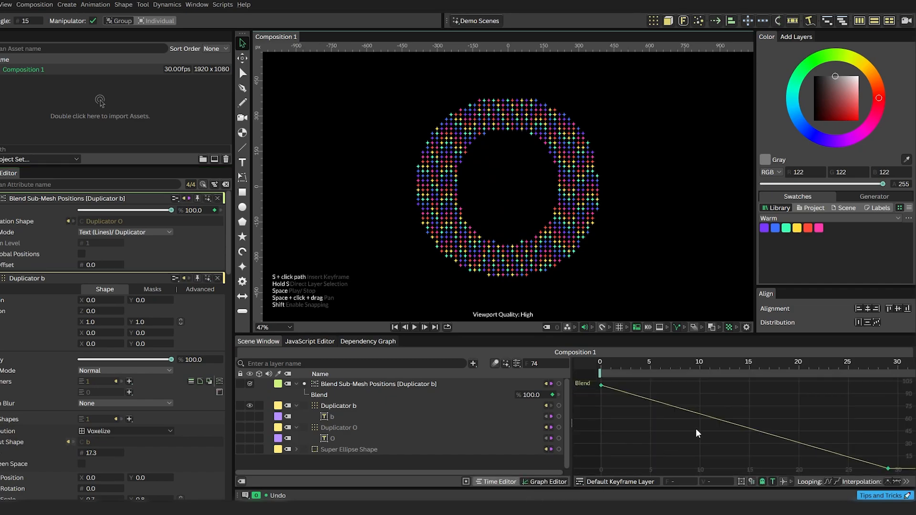
left_click_drag(719, 407, 687, 408)
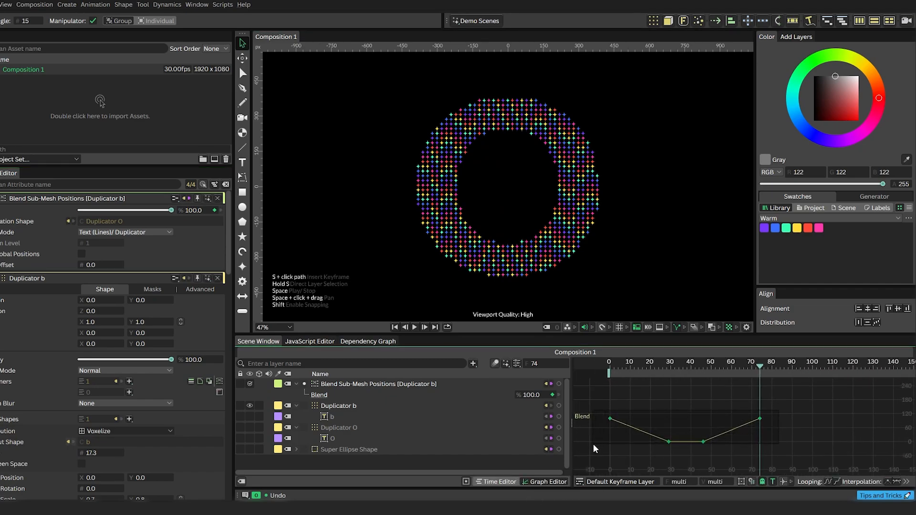
left_click(888, 481)
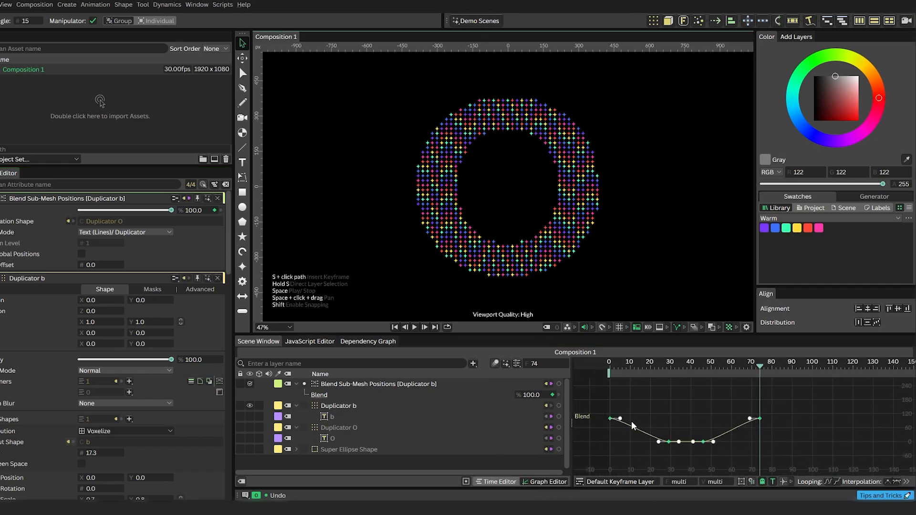
scroll(620, 418, "up", 1)
left_click_drag(620, 419, 636, 443)
key("ctrl+z")
key("ctrl+z")
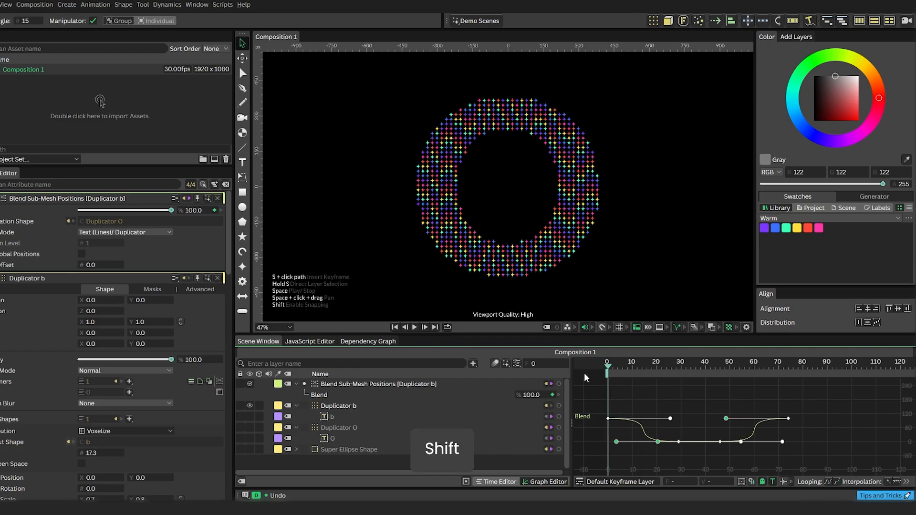
Play back the eased morph between the O and the b to check the animation.
key("space")
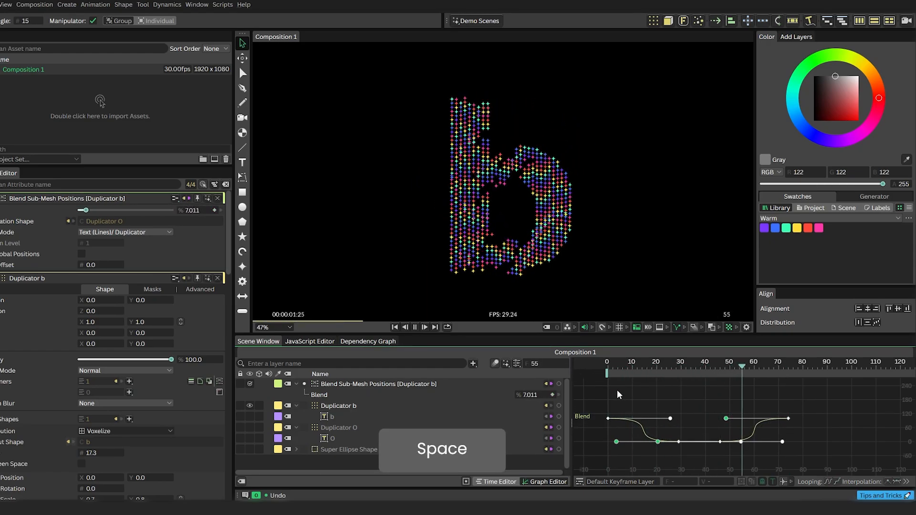
key("space")
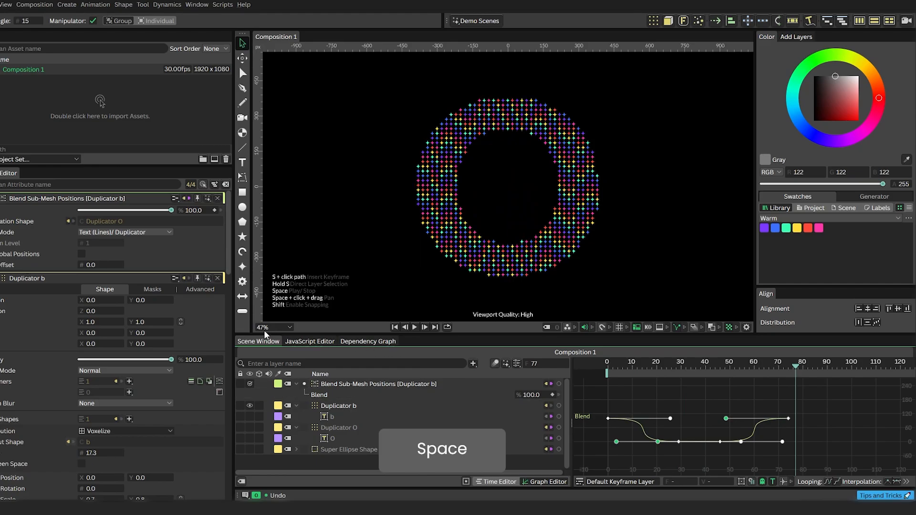
left_click(495, 481)
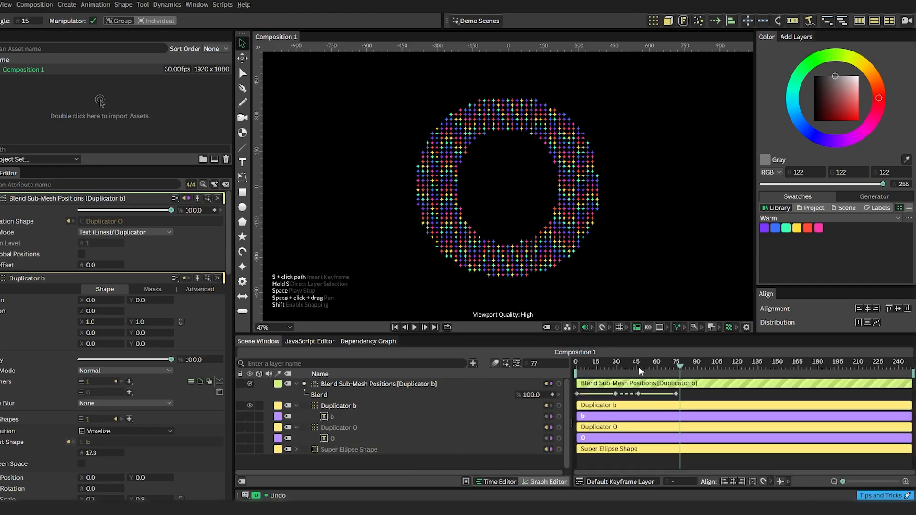
key("space")
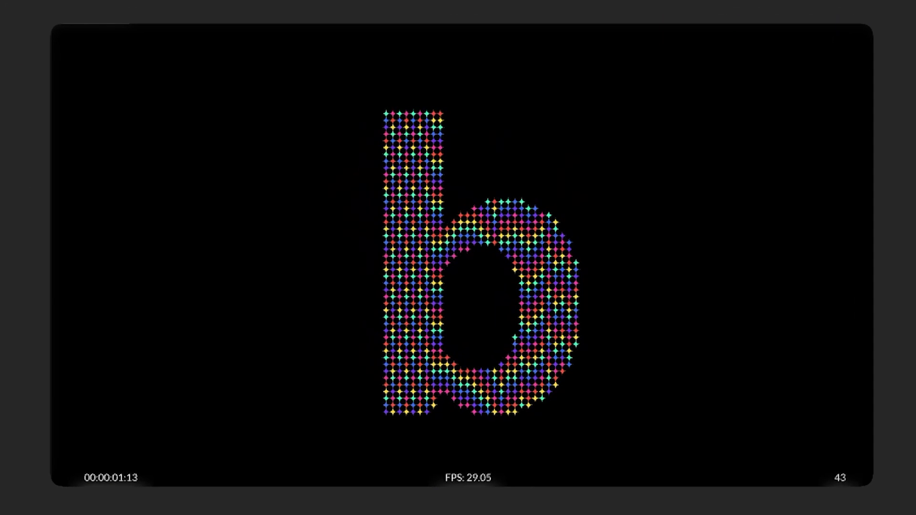